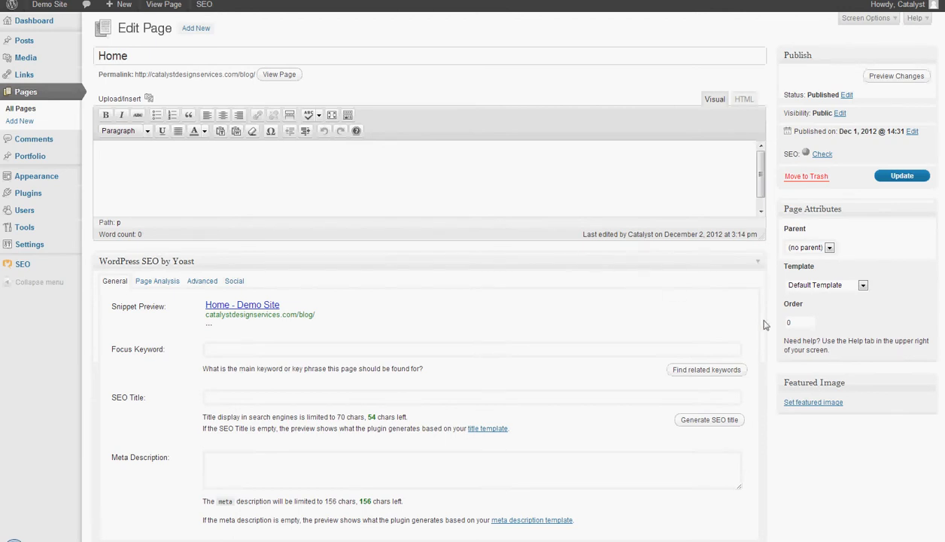
# - Check the WordPress SEO by Yoast box in the page's screen options, leave it enabled, and close the options
pyautogui.scroll(-5, 806, 461)
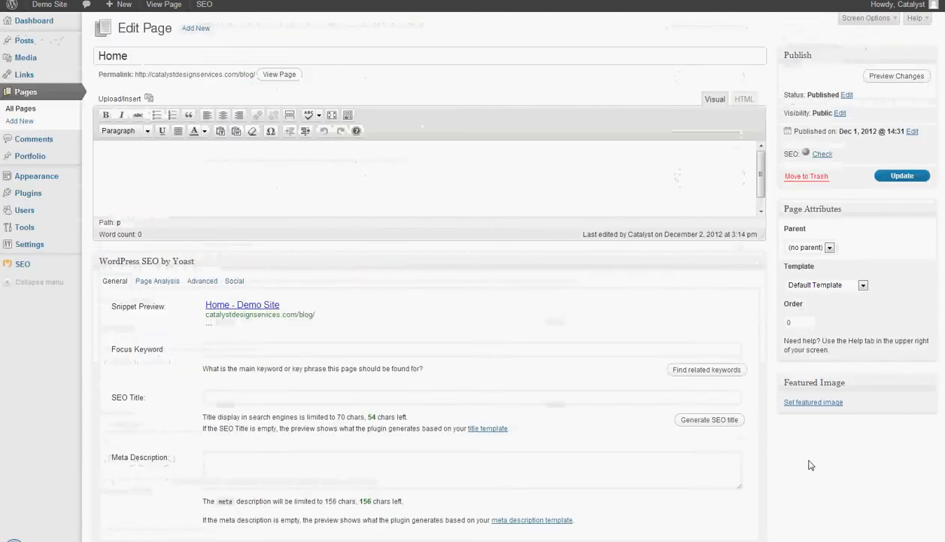
pyautogui.click(846, 19)
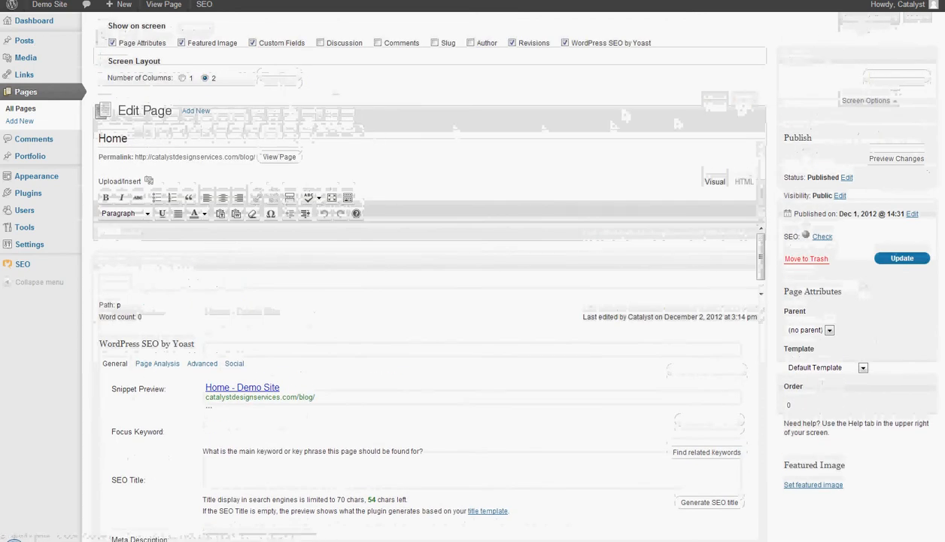
pyautogui.click(564, 44)
pyautogui.click(565, 44)
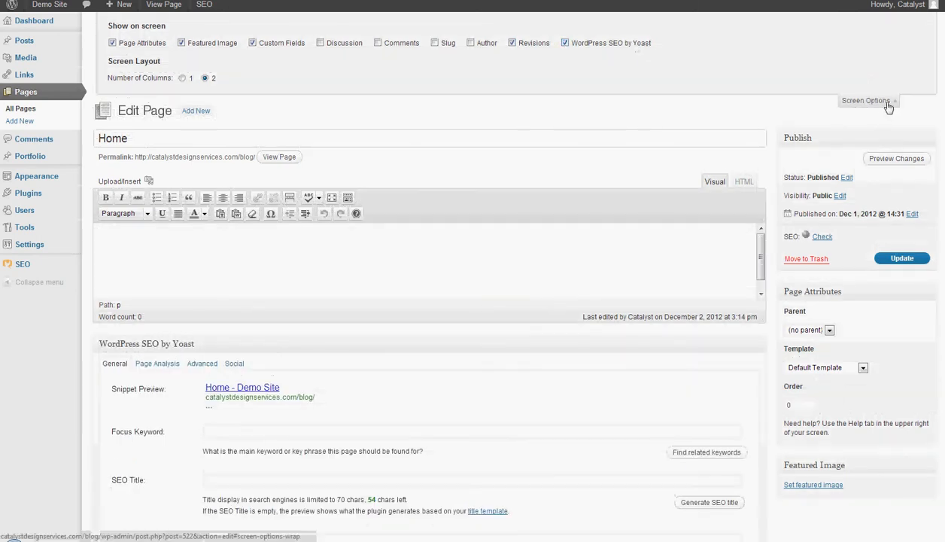
pyautogui.click(872, 101)
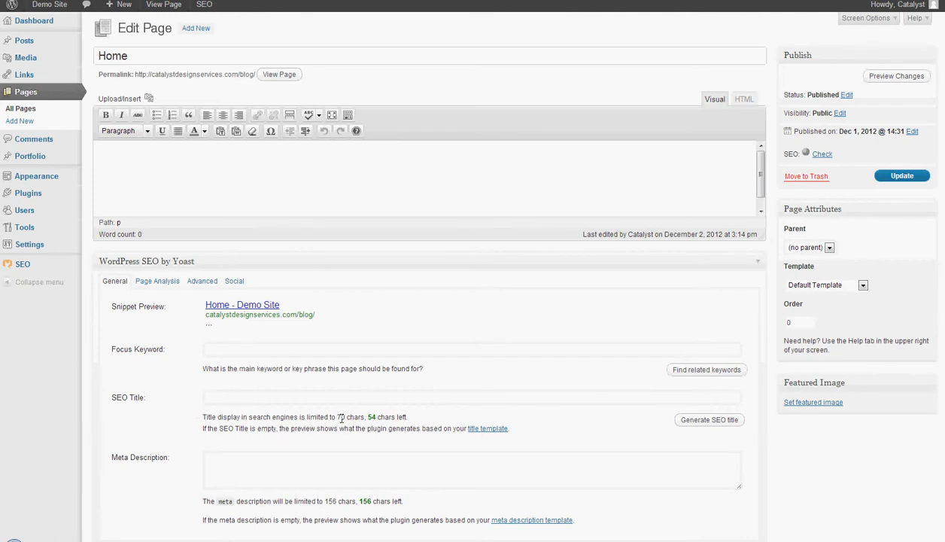
# - Examine the SEO title's character limit and the page title in the snippet preview
pyautogui.moveTo(335, 416); pyautogui.dragTo(414, 423)
pyautogui.click(404, 427)
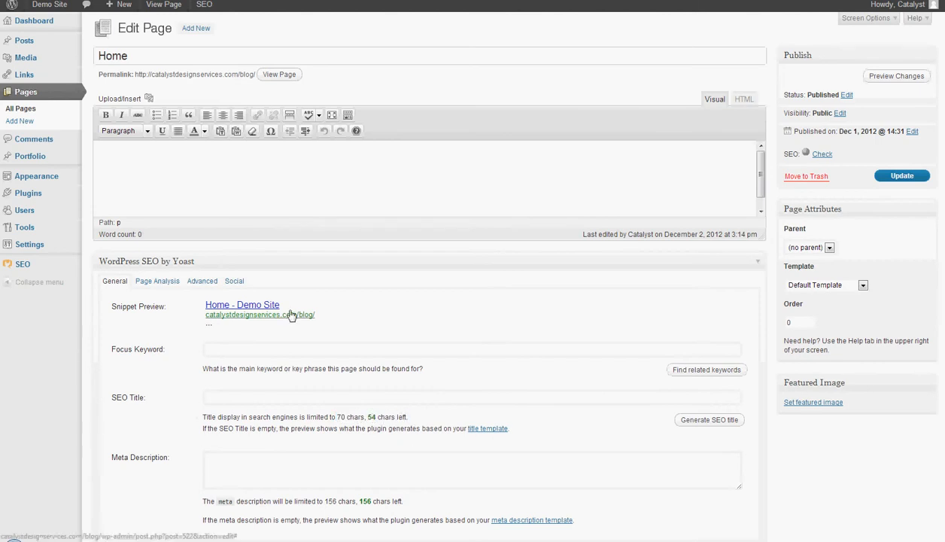
pyautogui.moveTo(286, 307); pyautogui.dragTo(218, 314)
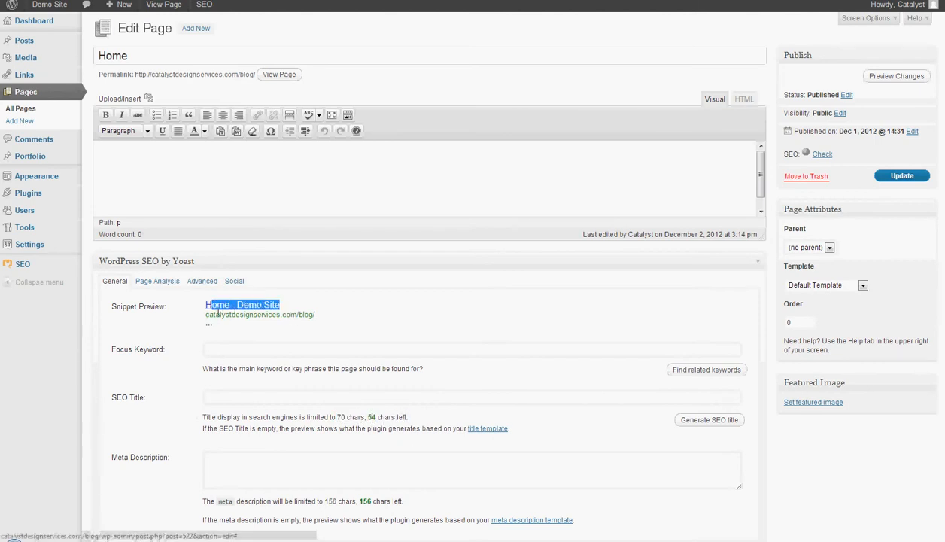
pyautogui.click(374, 309)
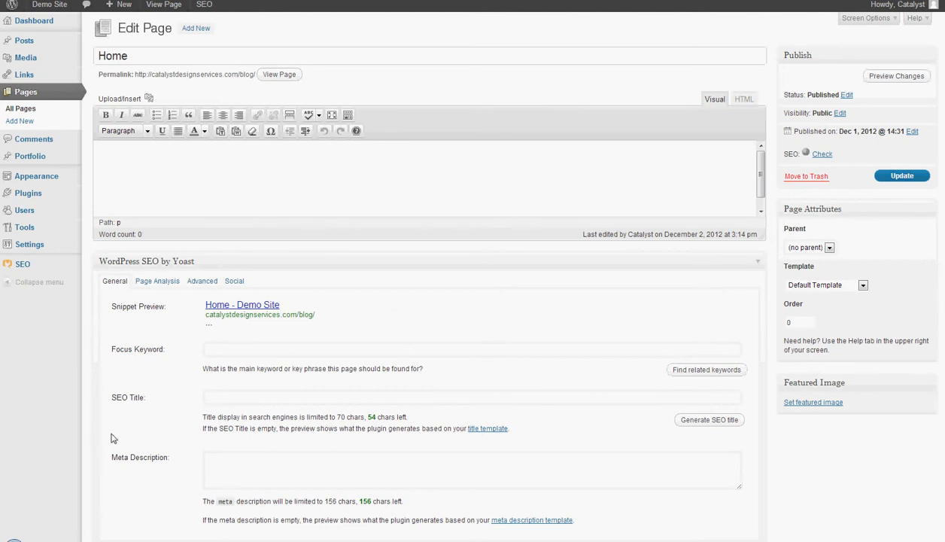
# - Enter "Selling Homes in the Lago Vista Area - Buda," as the Home page's SEO title
pyautogui.click(221, 398)
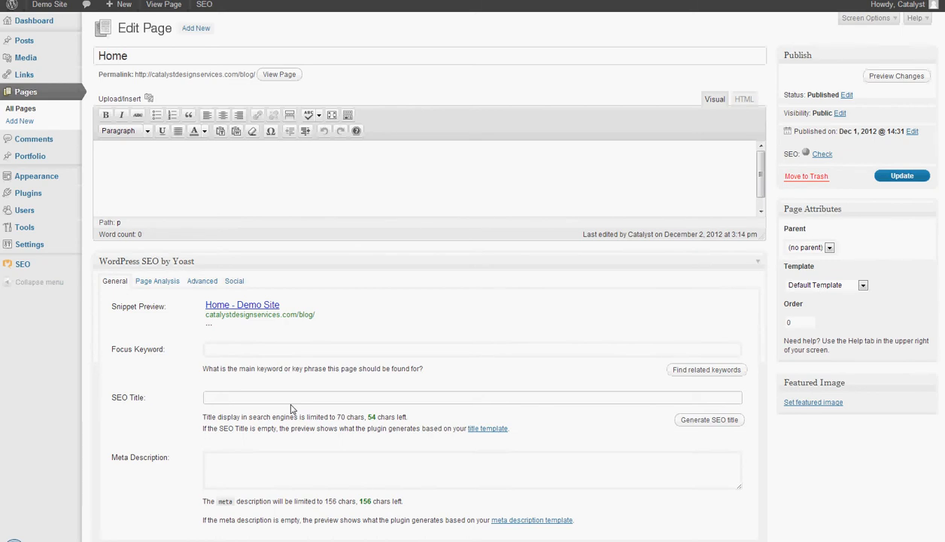
pyautogui.write('Log')
pyautogui.press('BackSpace')
pyautogui.press('BackSpace')
pyautogui.press('BackSpace')
pyautogui.write('Se')
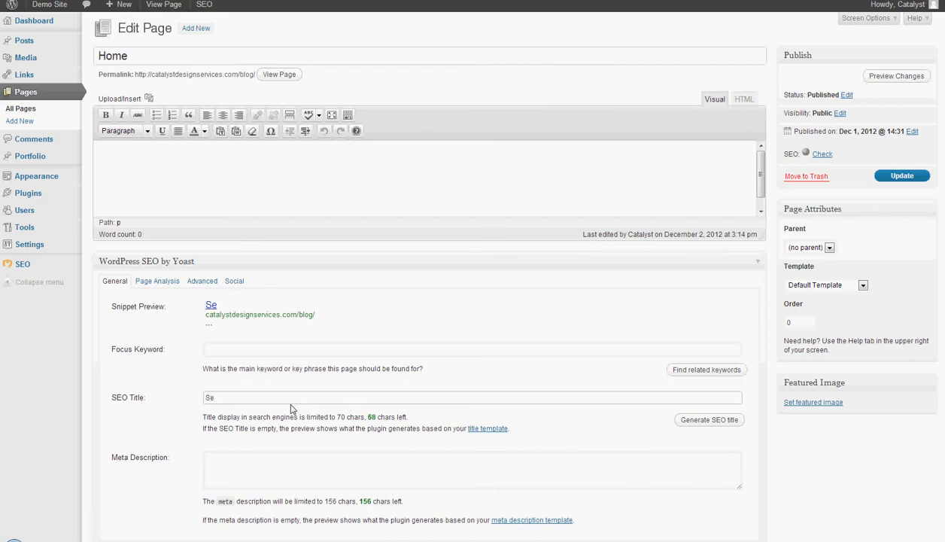
pyautogui.write('lling Homes in the Lago Vista ')
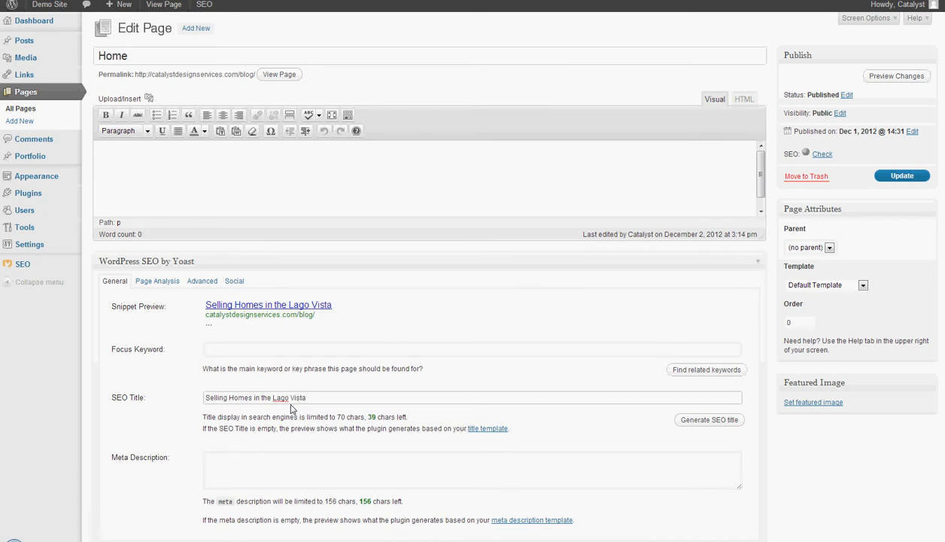
pyautogui.write('Area - Buda,')
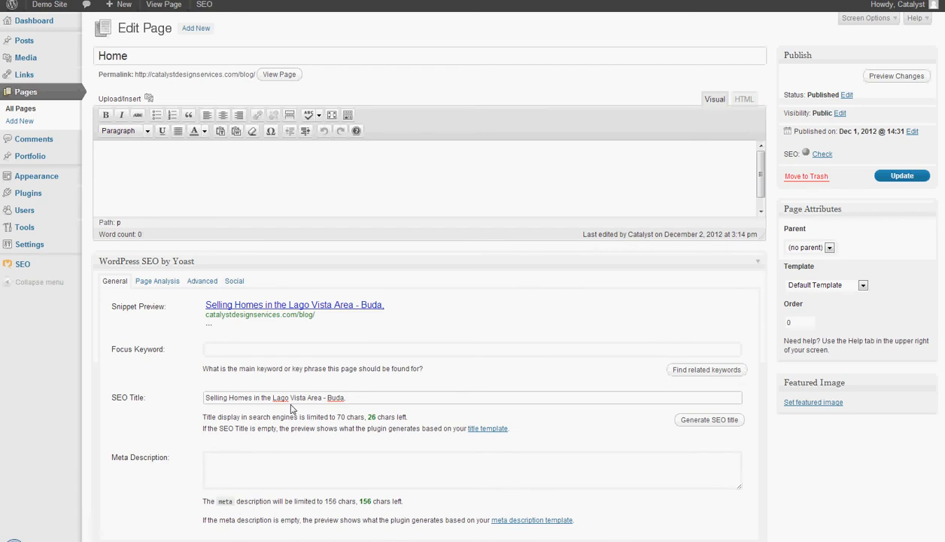
# - Replace "Lago Vista Area - Buda," in the SEO title with "Round Rock - Pflugerville,"
pyautogui.moveTo(273, 397); pyautogui.dragTo(392, 397)
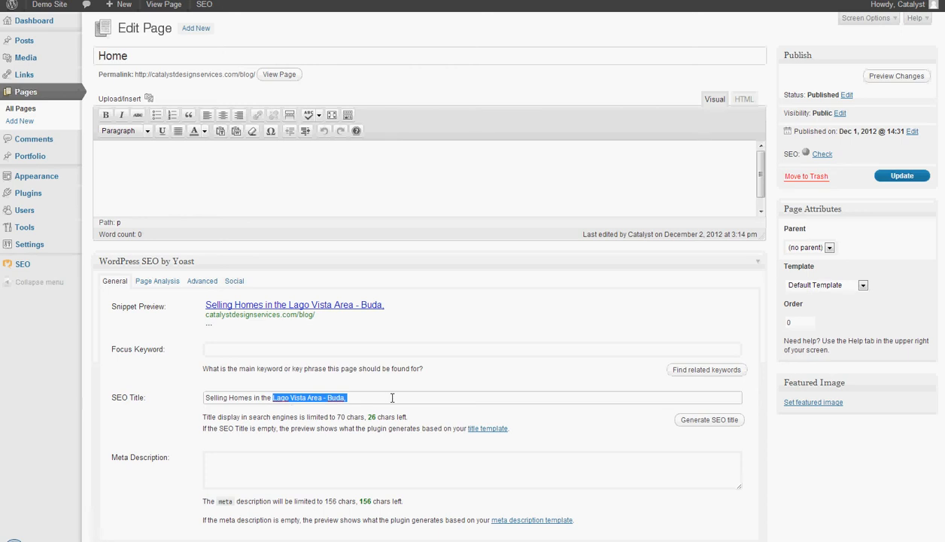
pyautogui.write('Round Rock - ')
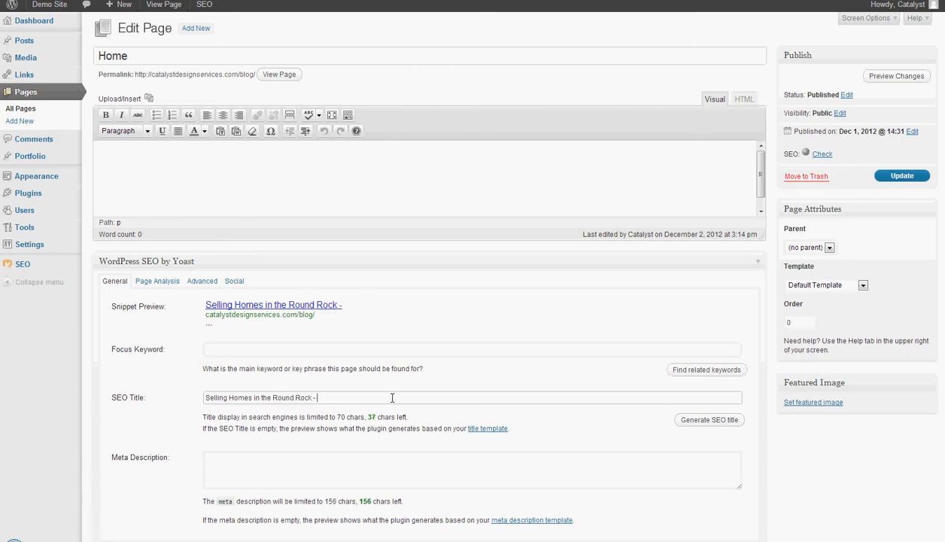
pyautogui.write('Pflugervil')
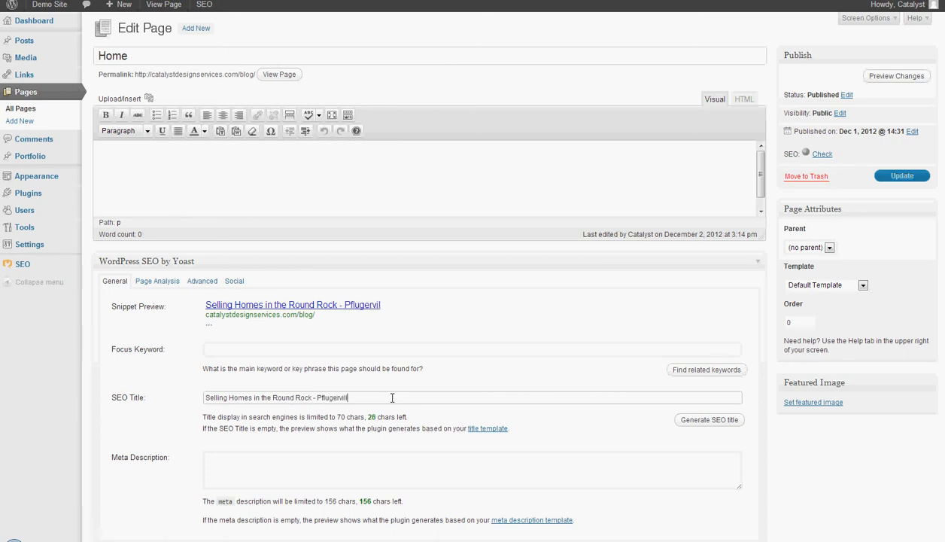
pyautogui.write('le,')
pyautogui.moveTo(316, 398); pyautogui.dragTo(354, 403)
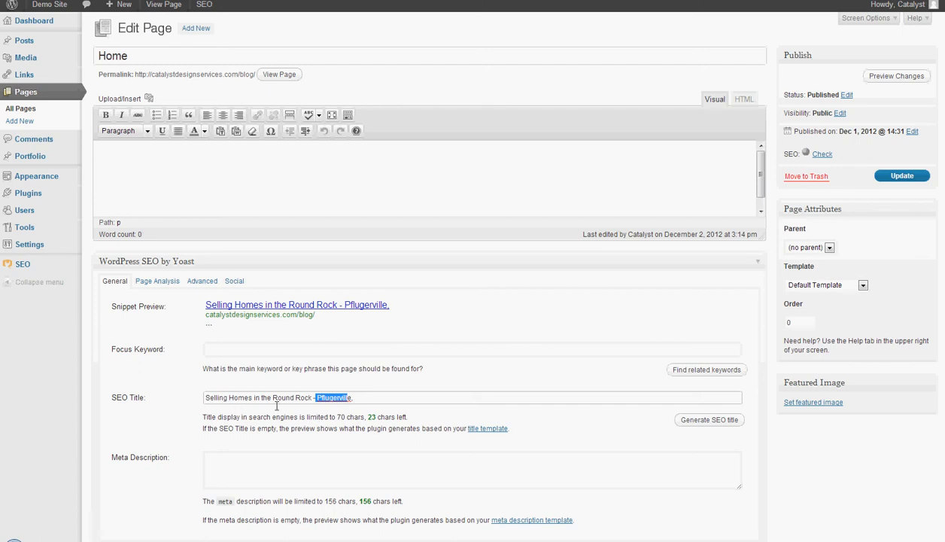
# - Test the SEO title limit by appending filler text "awefre rg r rewgewgt tr", check the character counter, and delete the final "tr"
pyautogui.click(324, 399)
pyautogui.write('awefre rg')
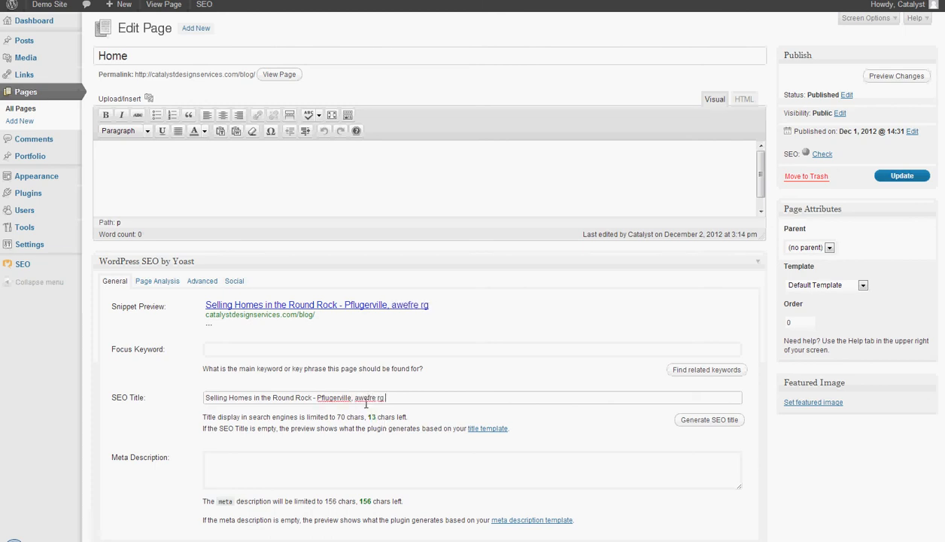
pyautogui.write(' r rewgewgt tr')
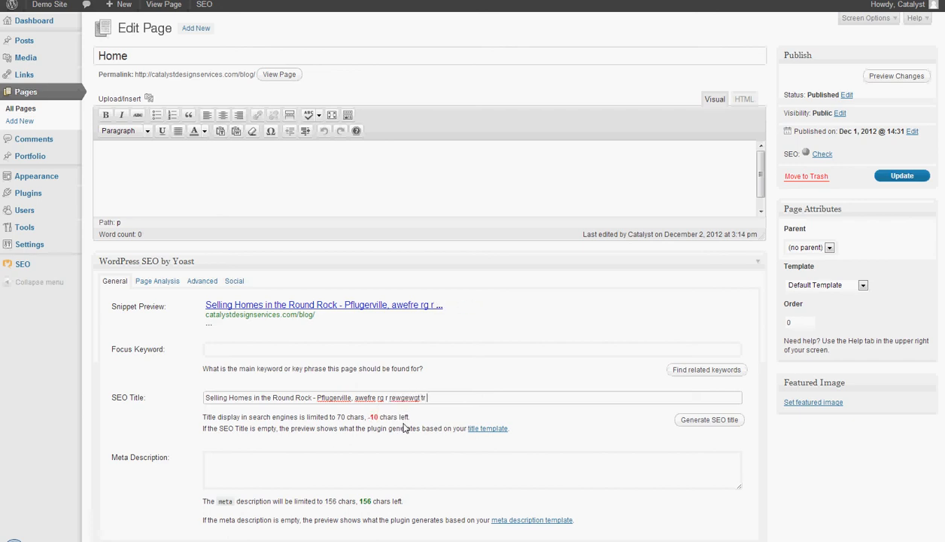
pyautogui.moveTo(367, 418); pyautogui.dragTo(380, 422)
pyautogui.click(368, 417)
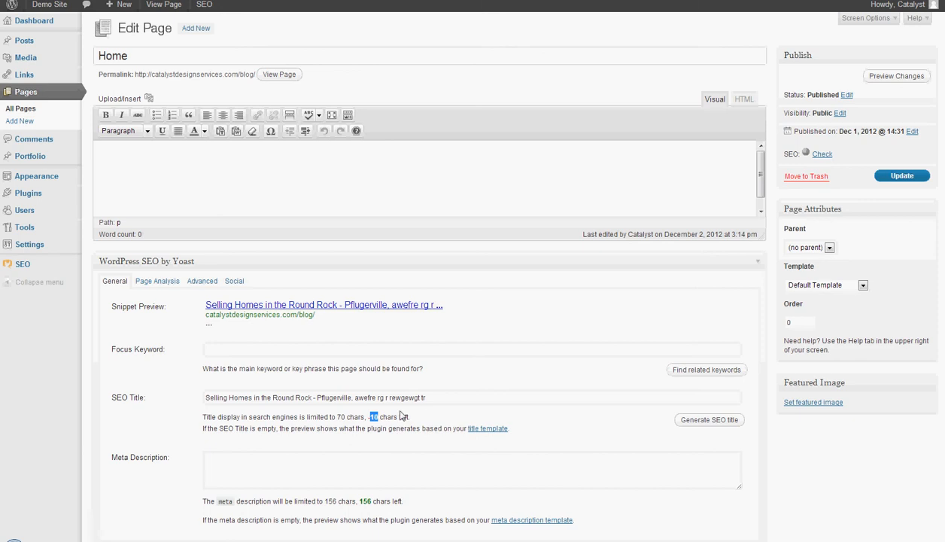
pyautogui.doubleClick(426, 399)
pyautogui.press('BackSpace')
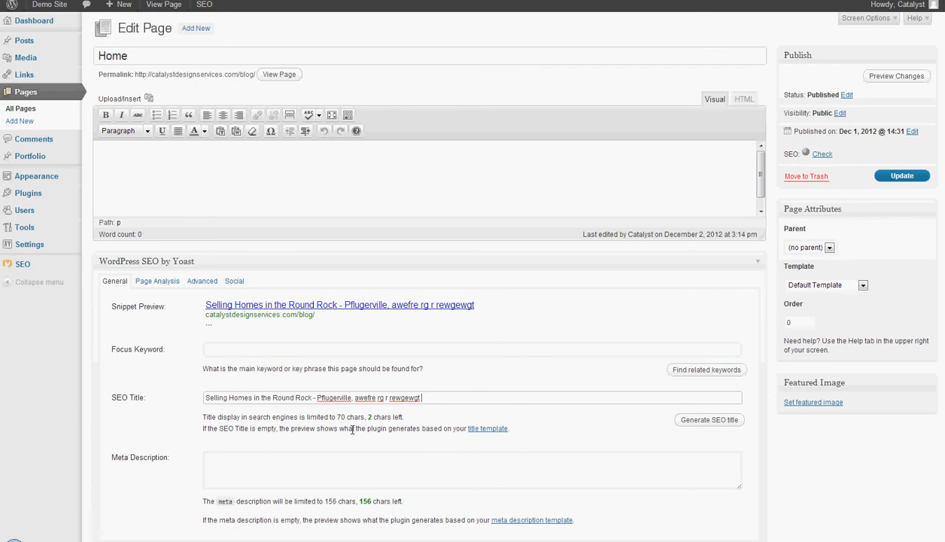
# - Begin the meta description with "Grahmam Real Estate specializes in selling your home, condo"
pyautogui.scroll(-1, 444, 404)
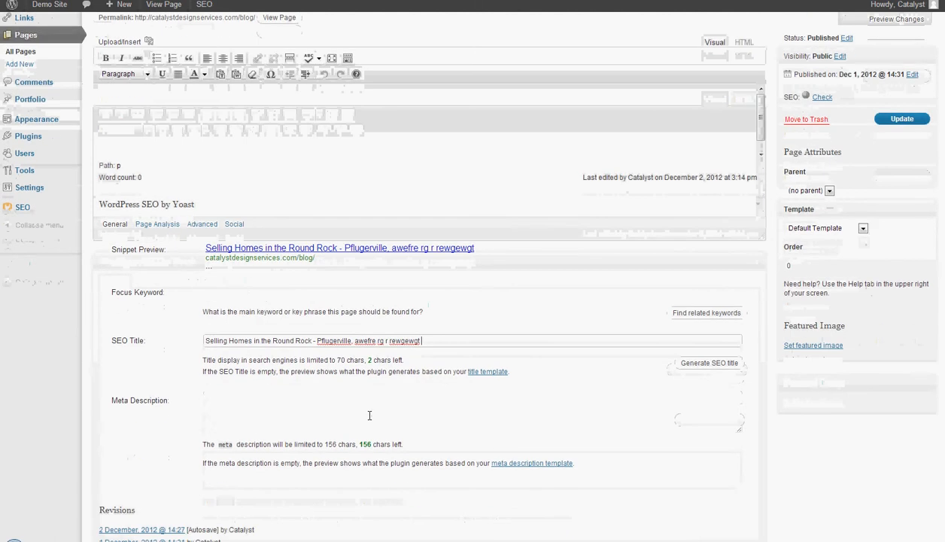
pyautogui.click(355, 418)
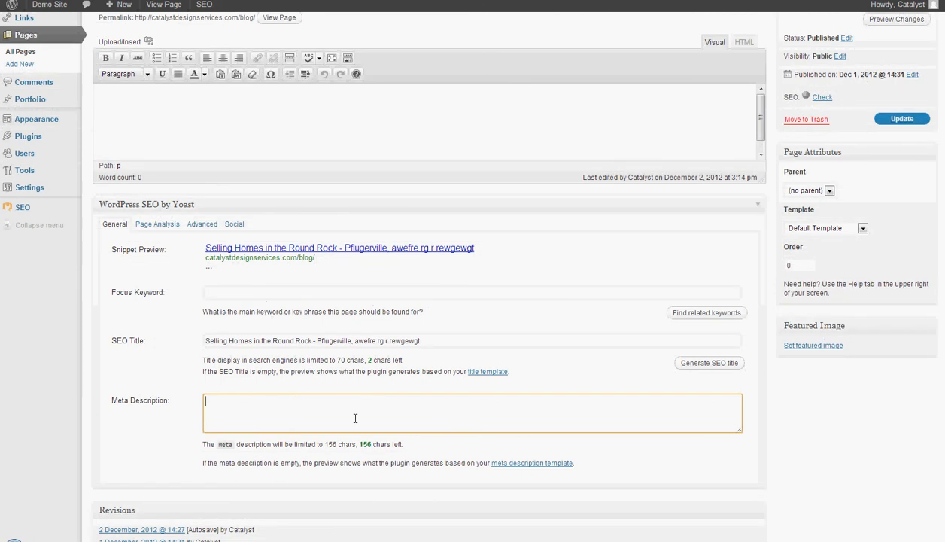
pyautogui.write('Grahmam Real Estate e')
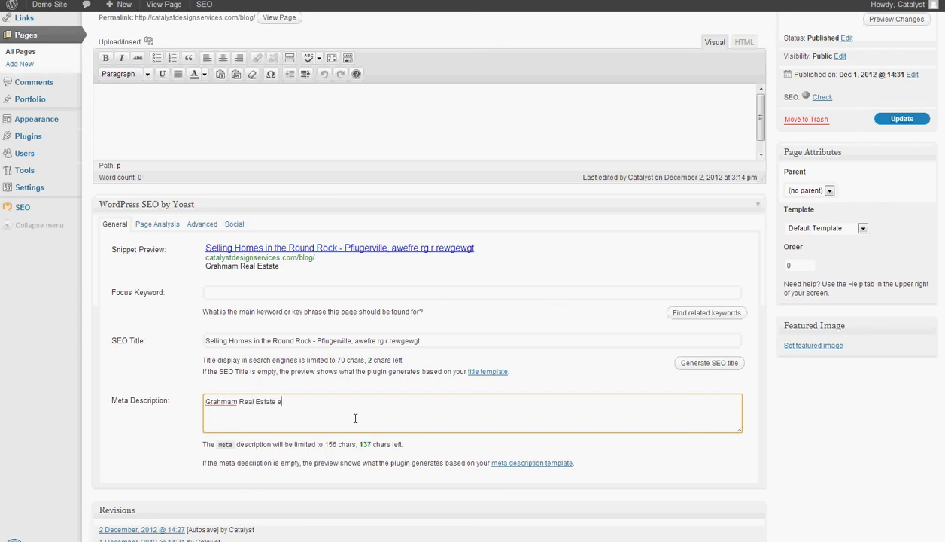
pyautogui.press('BackSpace')
pyautogui.write('specialized')
pyautogui.press('BackSpace')
pyautogui.write('s i')
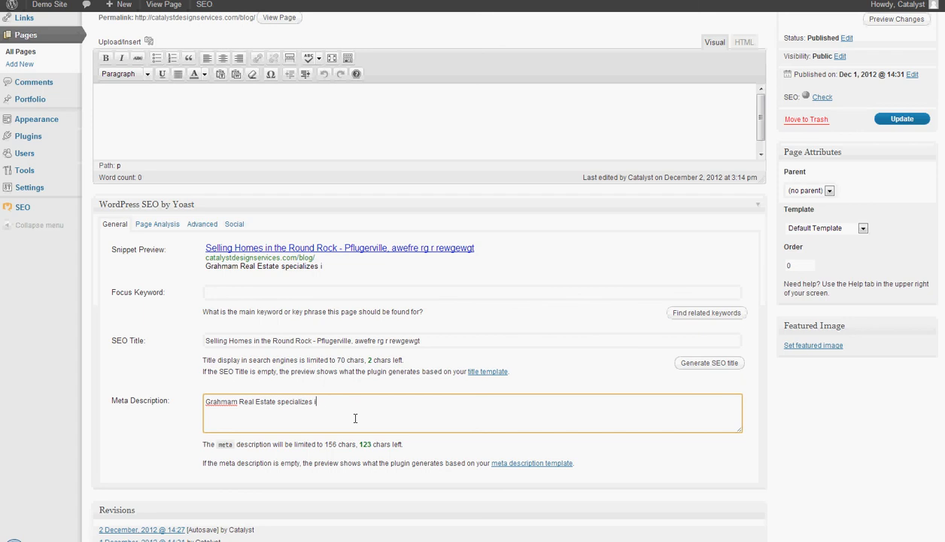
pyautogui.write('n selling your home, condo')
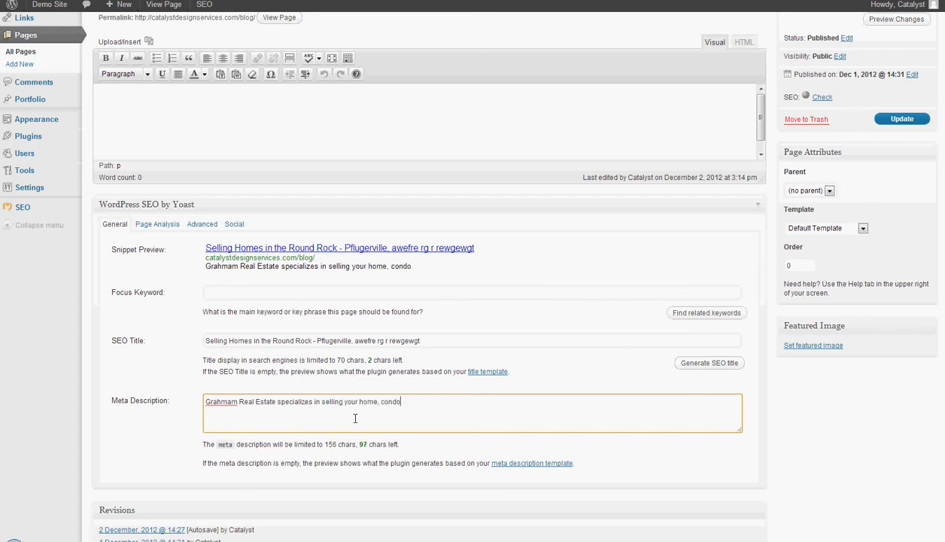
# - Complete the meta description's sentence with ", townhome in Pflugerville, Round Rock, Georgetown."
pyautogui.write(', townhome in Pl')
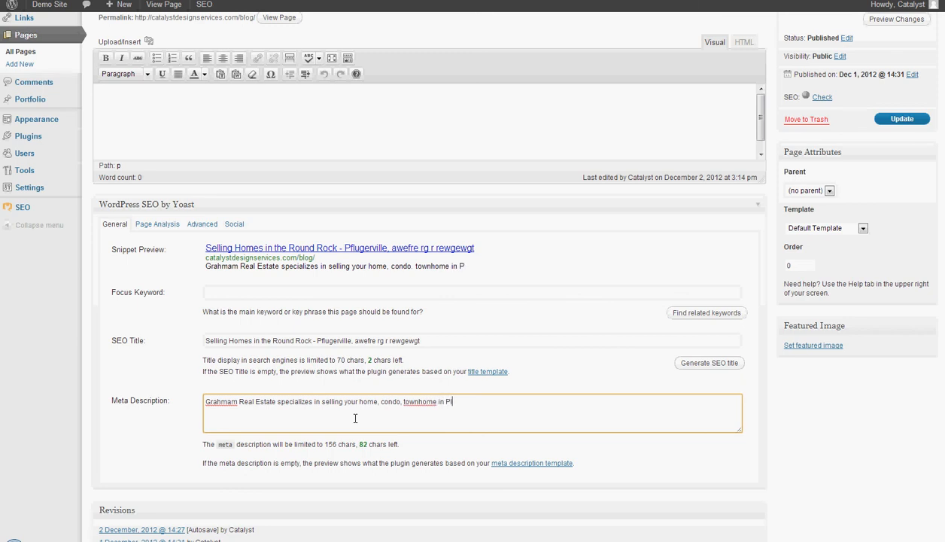
pyautogui.write('gue')
pyautogui.press('BackSpace')
pyautogui.press('BackSpace')
pyautogui.press('BackSpace')
pyautogui.press('BackSpace')
pyautogui.write('flugerville, Round r')
pyautogui.press('BackSpace')
pyautogui.write('Rock, ')
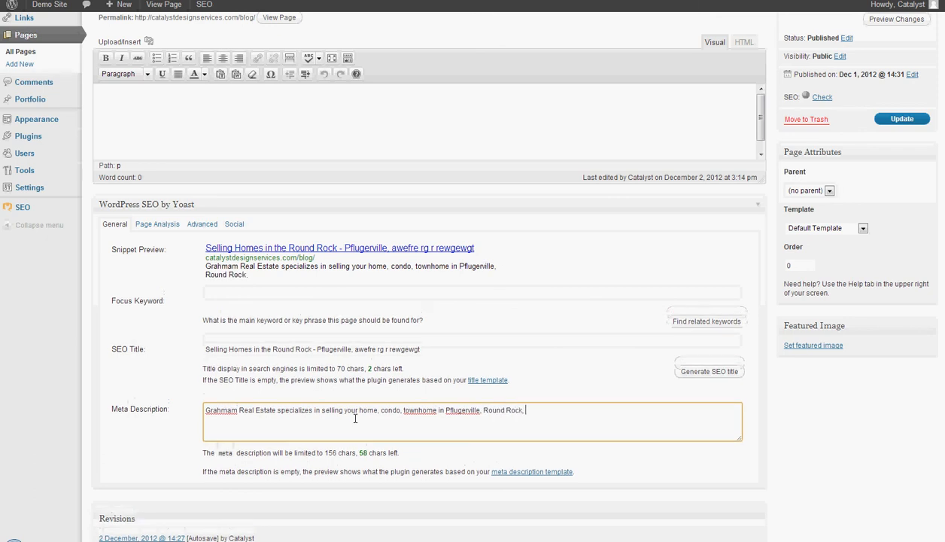
pyautogui.write('Georgetown.')
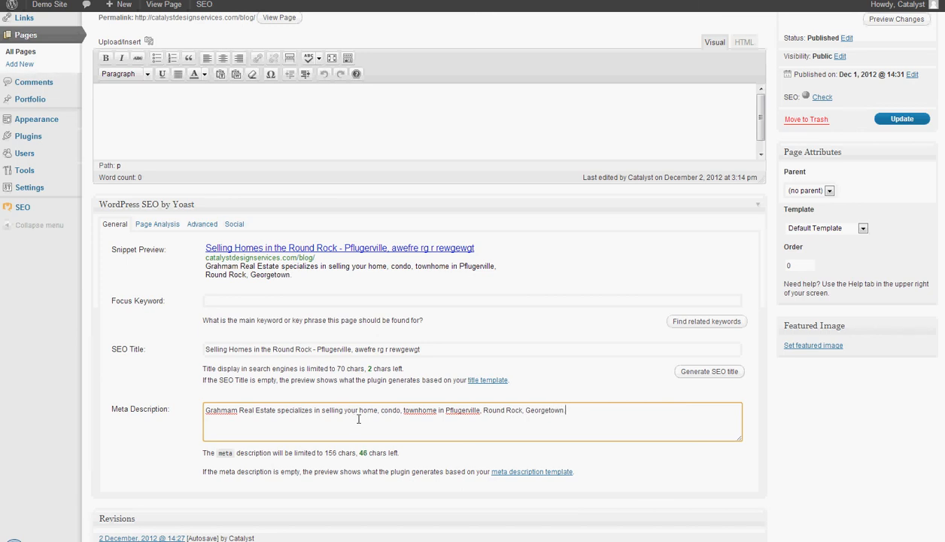
# - Check the meta description's remaining characters, try replacing "home" with "loft", and undo that edit
pyautogui.doubleClick(364, 452)
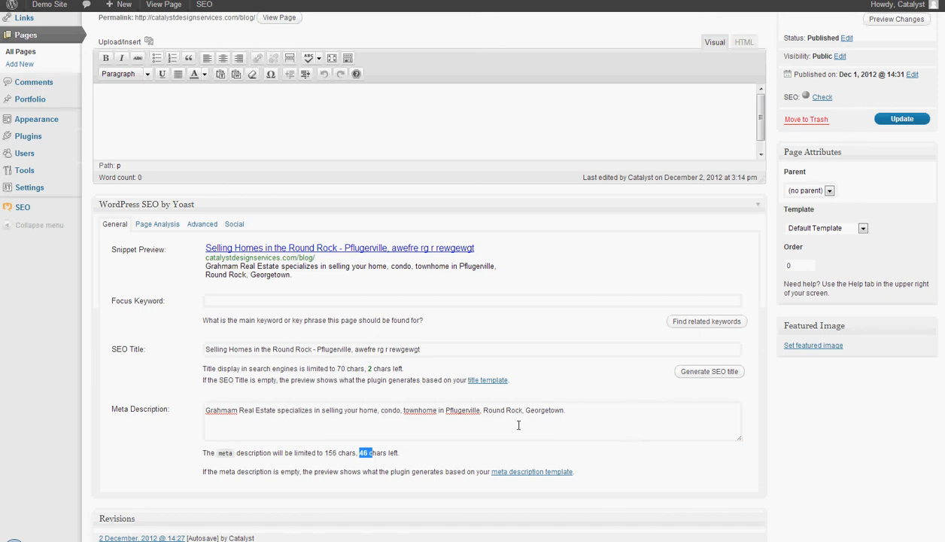
pyautogui.click(381, 410)
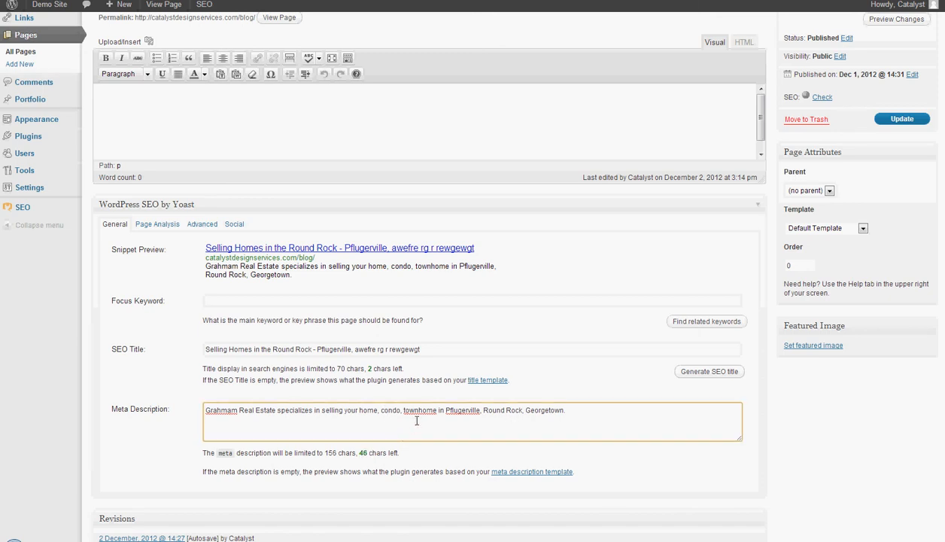
pyautogui.moveTo(372, 410); pyautogui.dragTo(364, 413)
pyautogui.click(365, 412)
pyautogui.click(383, 413)
pyautogui.doubleClick(368, 412)
pyautogui.write('lfot')
pyautogui.press('BackSpace')
pyautogui.press('BackSpace')
pyautogui.press('BackSpace')
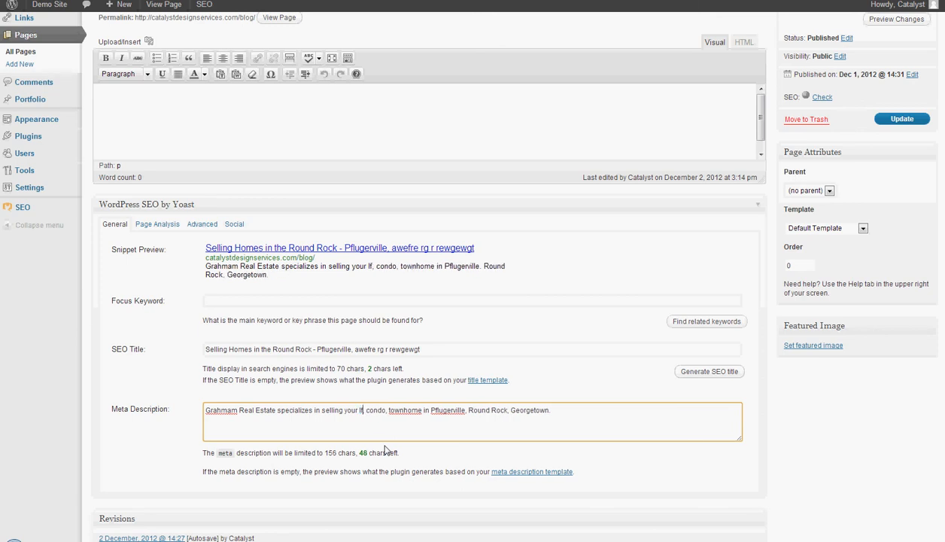
pyautogui.write('oft')
pyautogui.press('BackSpace')
pyautogui.press('BackSpace')
pyautogui.press('BackSpace')
pyautogui.press('BackSpace')
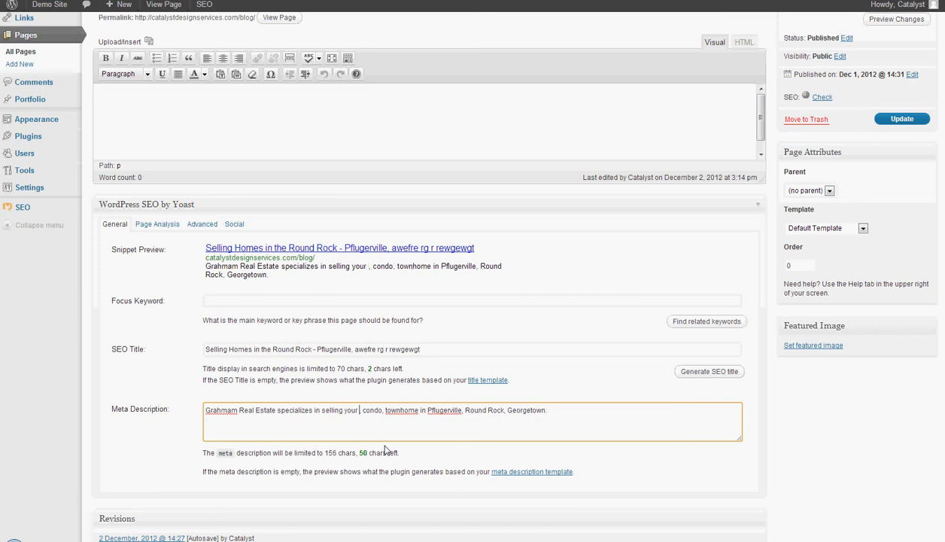
pyautogui.hotkey('ctrl', 'z')
pyautogui.click(417, 439)
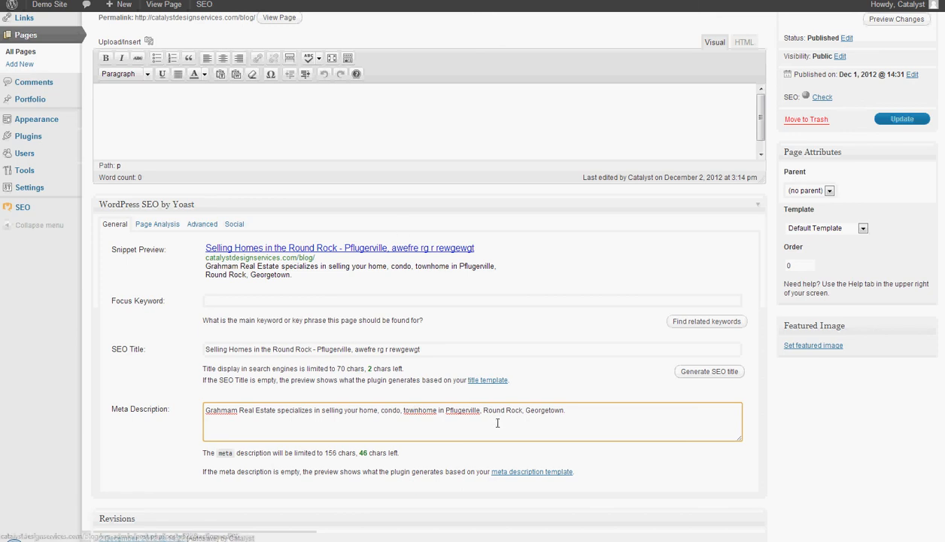
# - Remove the comma and filler text after "Pflugerville" from the SEO title
pyautogui.moveTo(351, 349); pyautogui.dragTo(527, 358)
pyautogui.press('BackSpace')
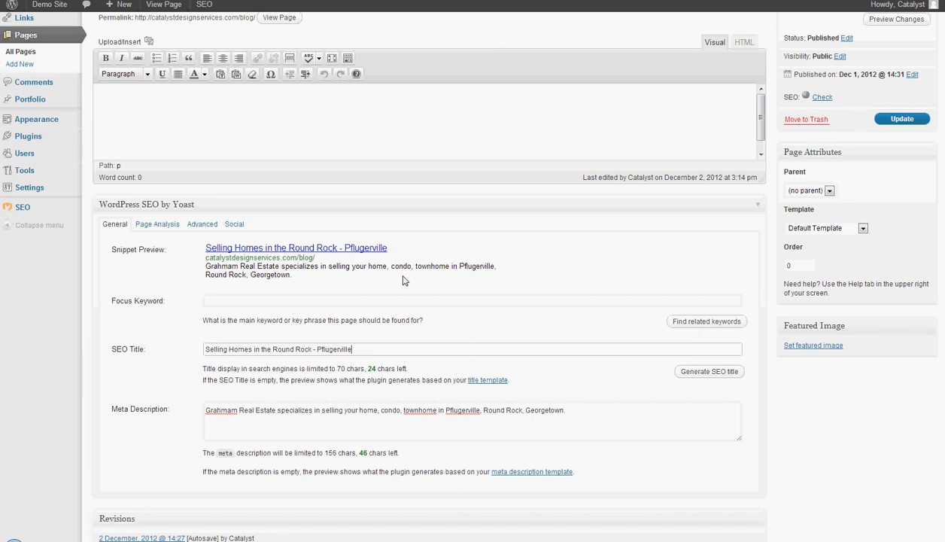
pyautogui.scroll(-1, 466, 321)
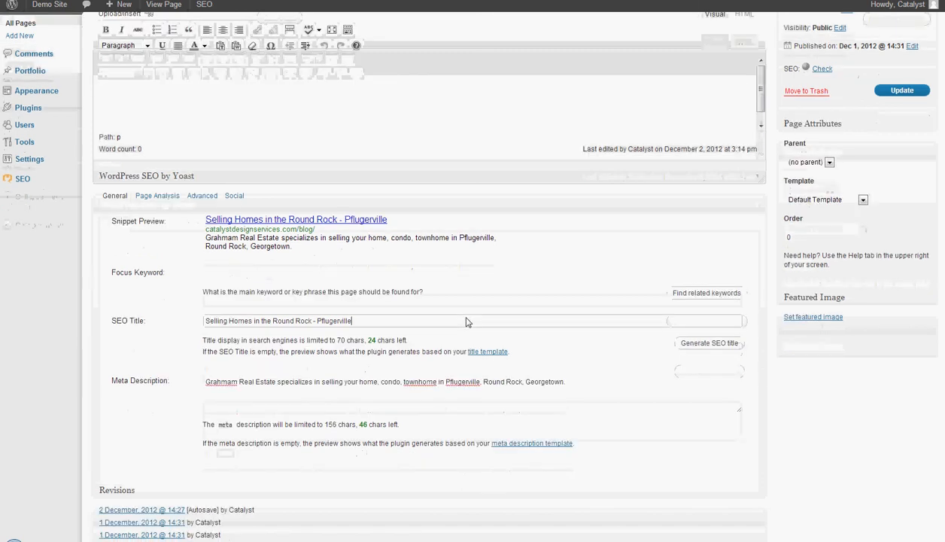